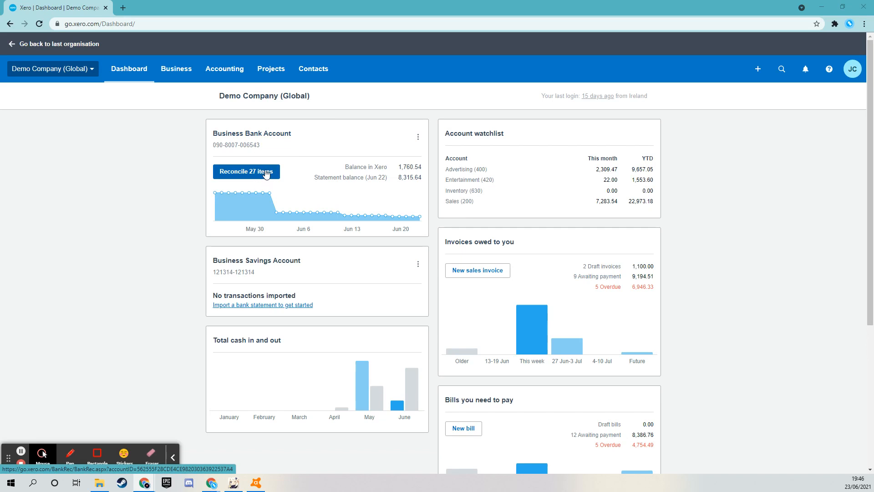
# Open the reconciliation list of the Business Bank Account and look over its first statement lines and suggested matches.
pyautogui.click(265, 174)
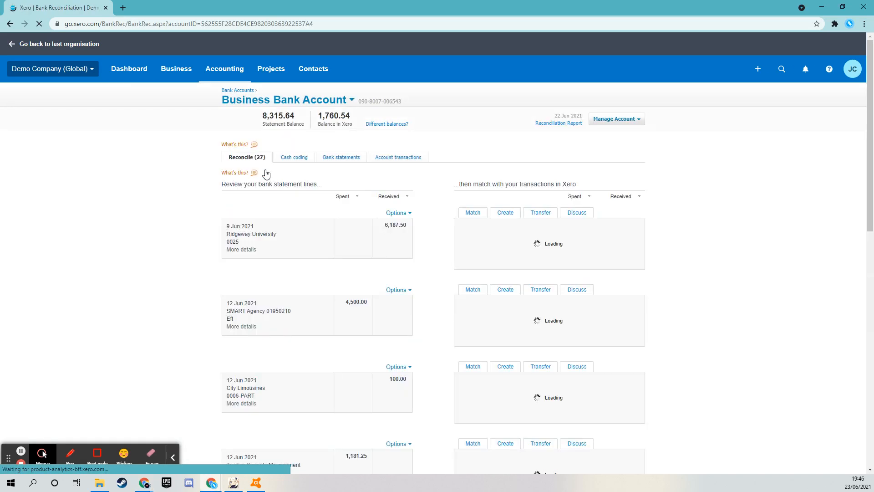
pyautogui.scroll(-2, 161, 333)
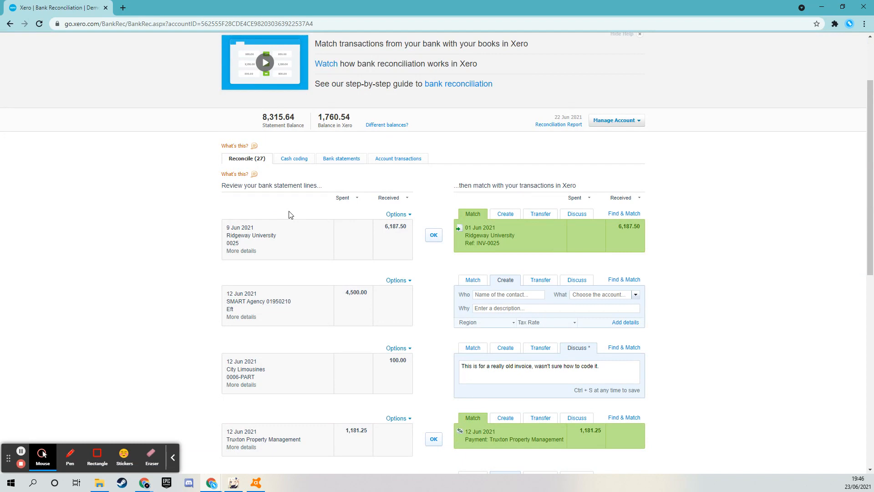
pyautogui.scroll(-4, 199, 267)
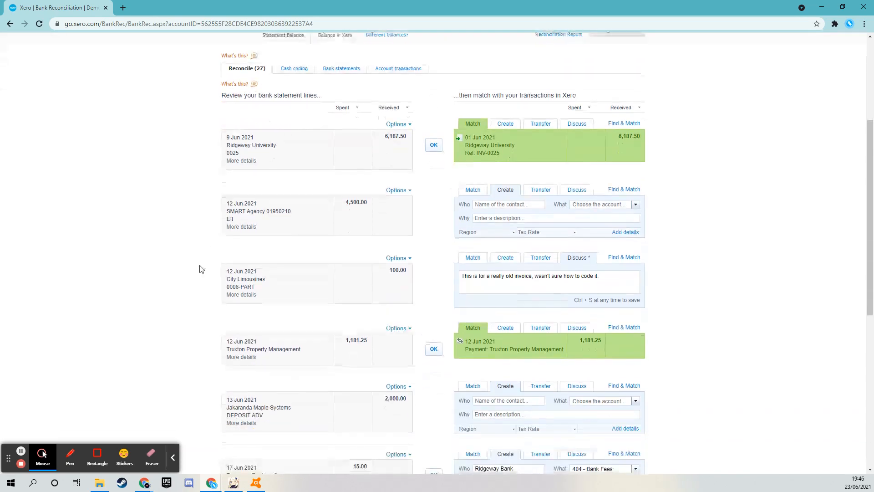
pyautogui.scroll(2, 202, 275)
pyautogui.scroll(3, 202, 275)
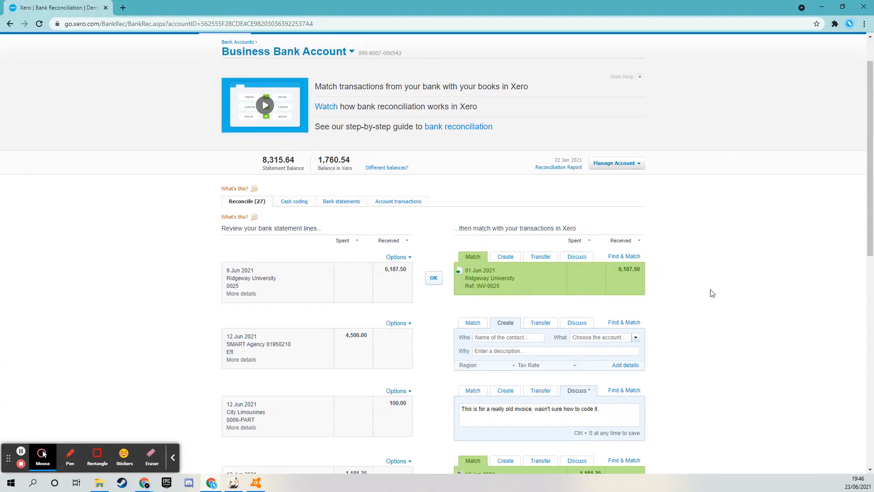
# Examine the first page of statement lines, comparing matched transactions with those needing a new entry, a rule or discussion.
pyautogui.scroll(-2, 701, 273)
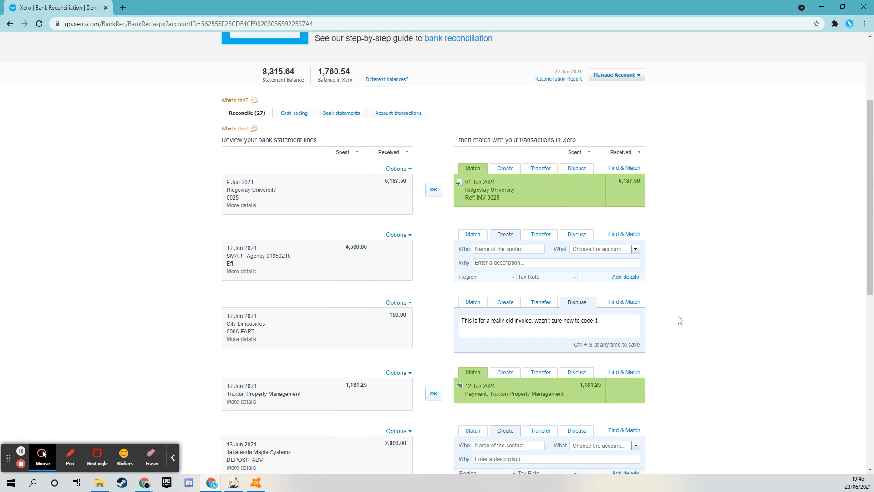
pyautogui.scroll(-3, 679, 320)
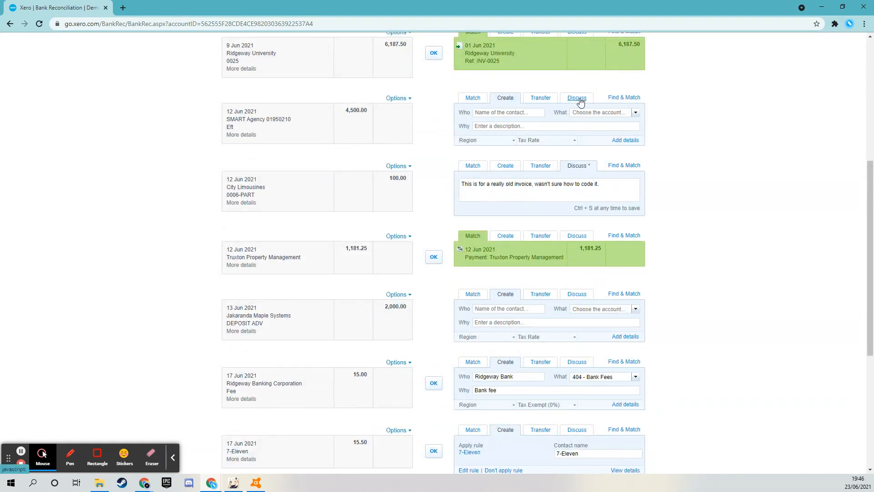
pyautogui.scroll(-3, 664, 294)
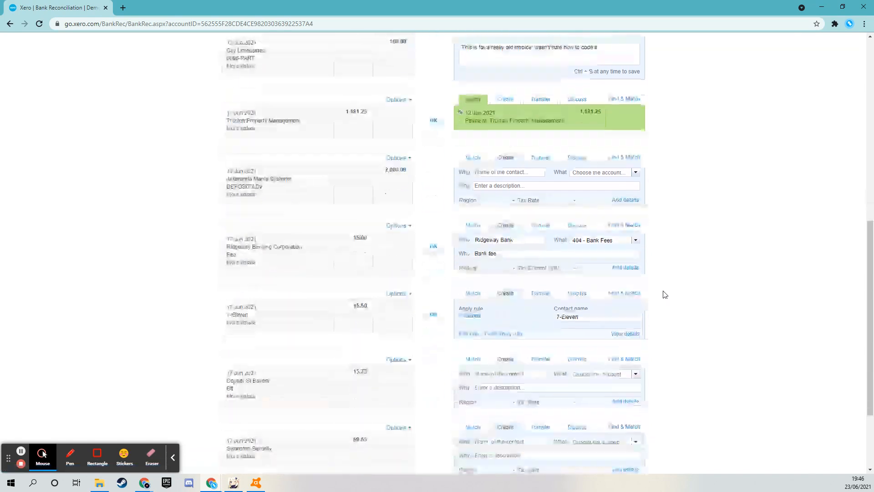
pyautogui.scroll(-2, 664, 294)
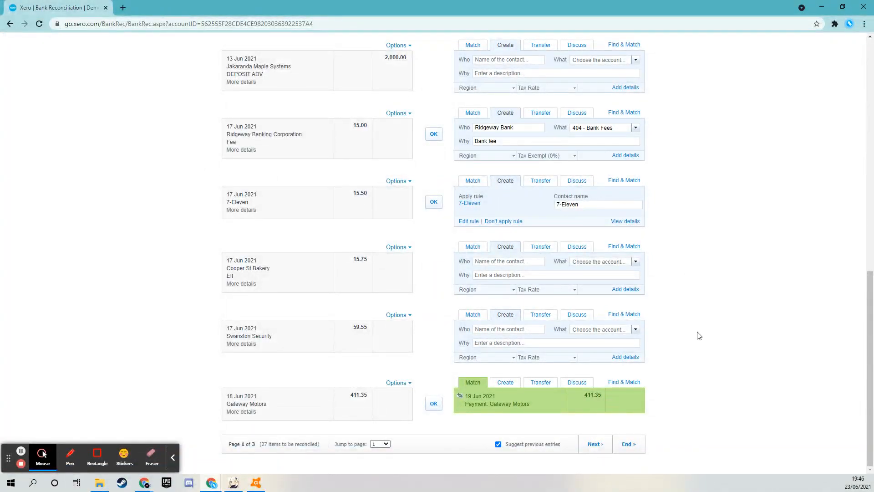
pyautogui.scroll(8, 683, 326)
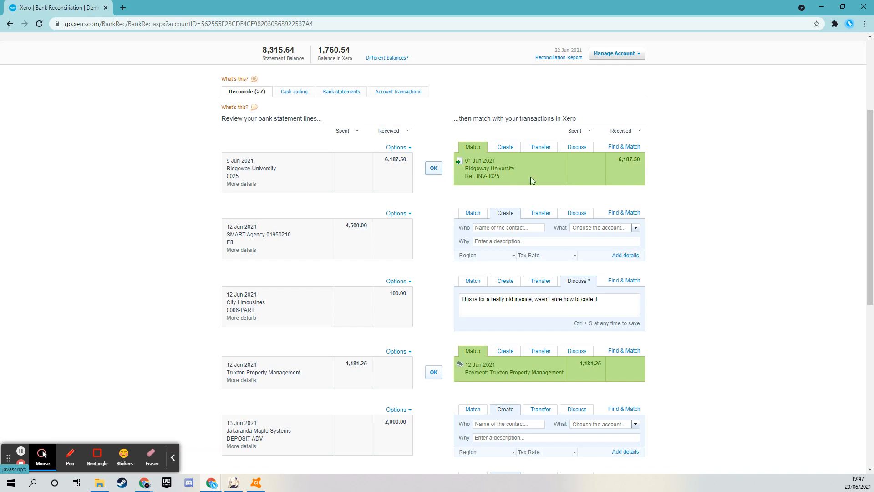
pyautogui.scroll(-4, 645, 259)
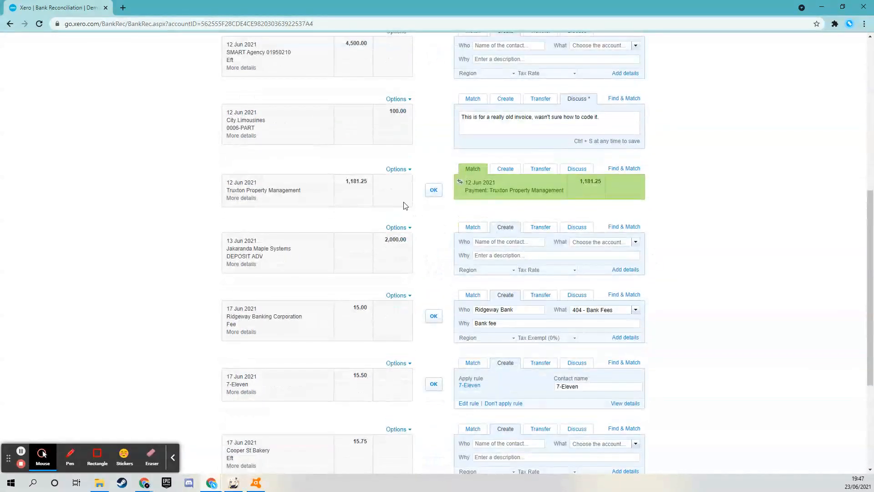
pyautogui.scroll(-3, 491, 191)
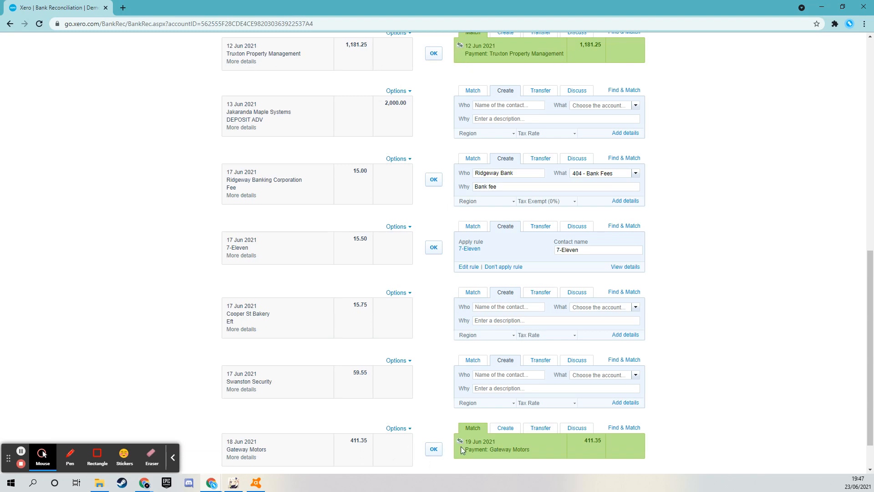
pyautogui.scroll(3, 703, 225)
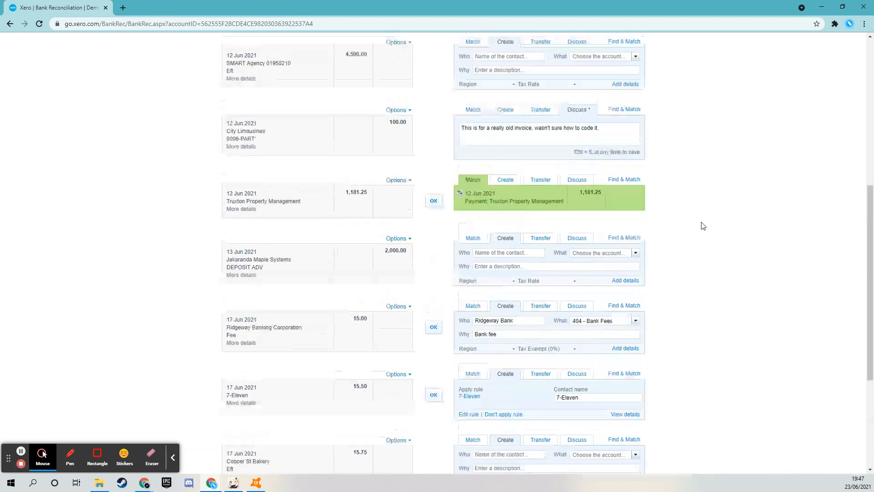
pyautogui.scroll(3, 703, 225)
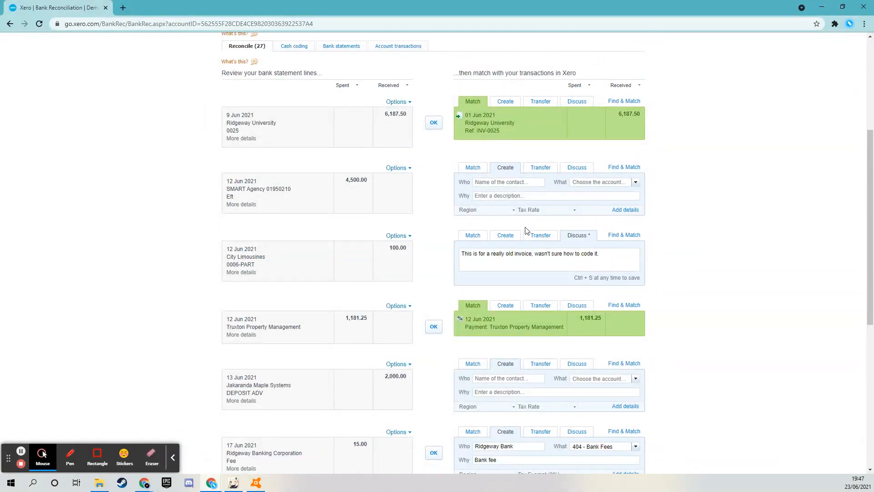
# Open the 7-Eleven bank rule in a separate browser tab, review its settings, and return to the reconciliation list.
pyautogui.scroll(-6, 509, 261)
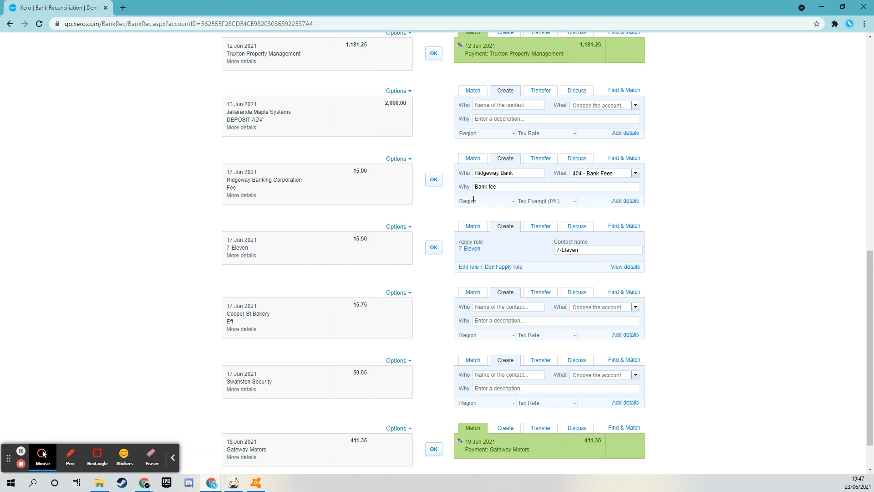
pyautogui.rightClick(469, 249)
pyautogui.click(499, 256)
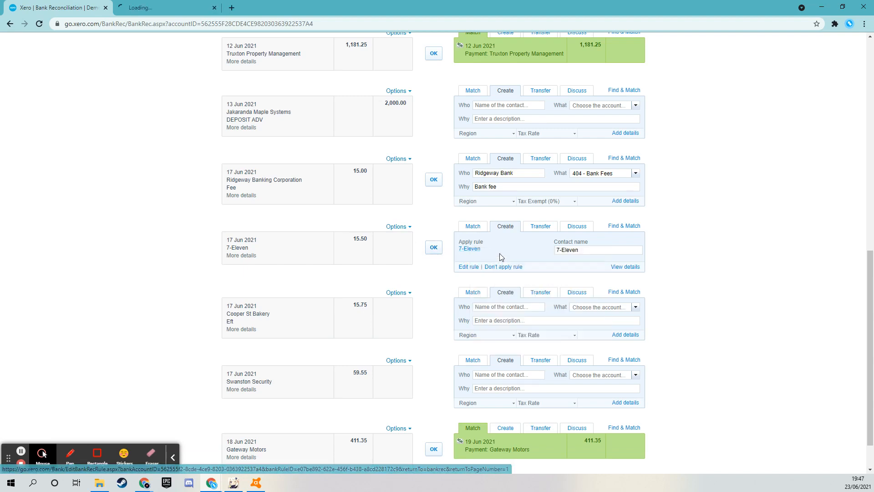
pyautogui.click(171, 8)
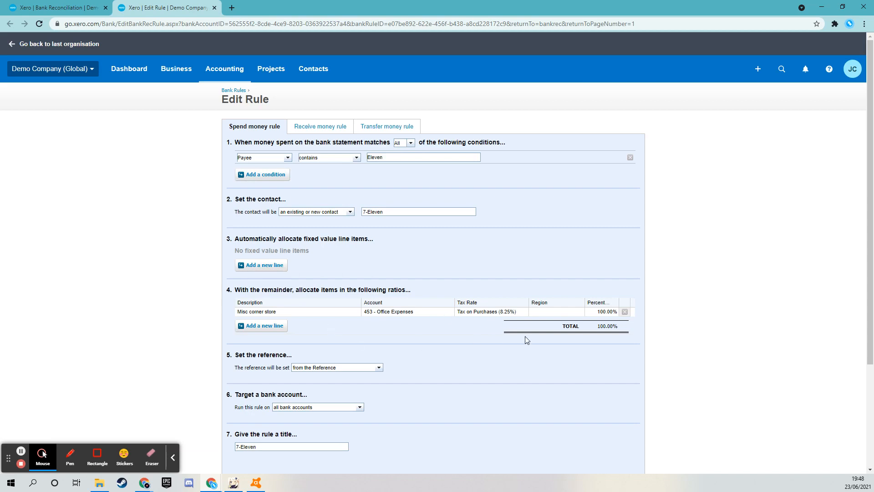
pyautogui.click(55, 10)
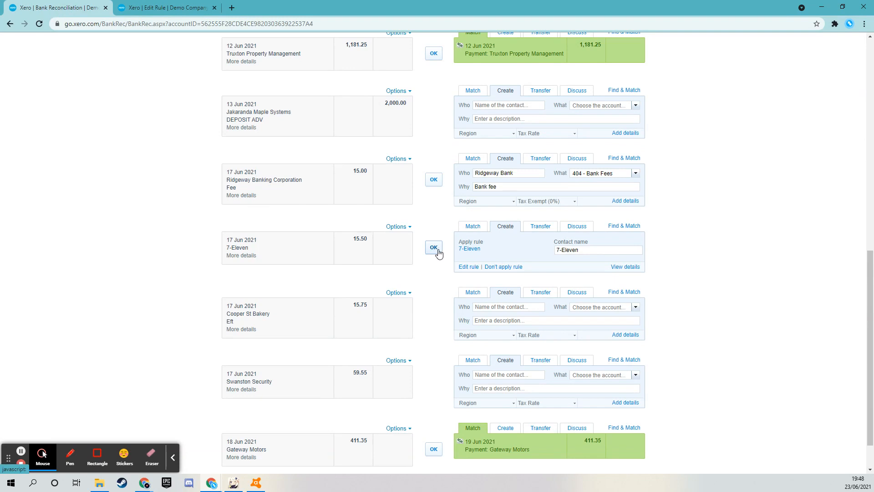
# Search the matching transactions of the Swanston Security statement line for "swanston" and select the 2 Jun 2021 bill.
pyautogui.scroll(-1, 578, 307)
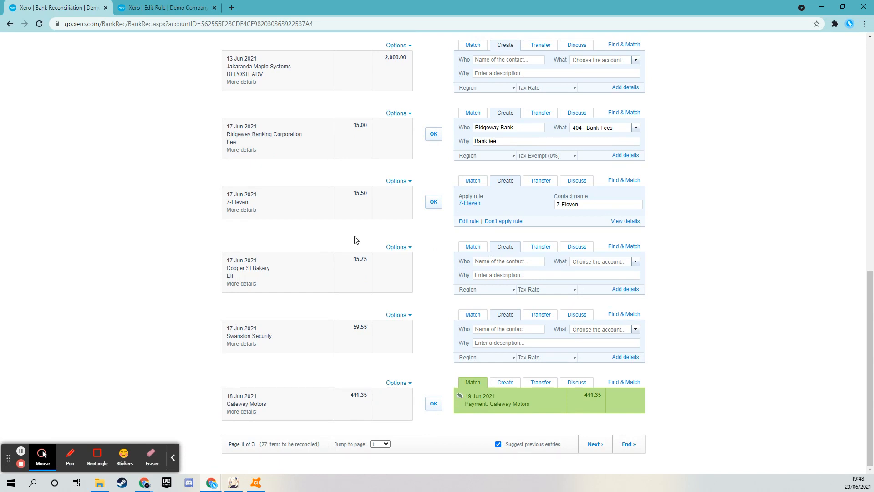
pyautogui.click(628, 314)
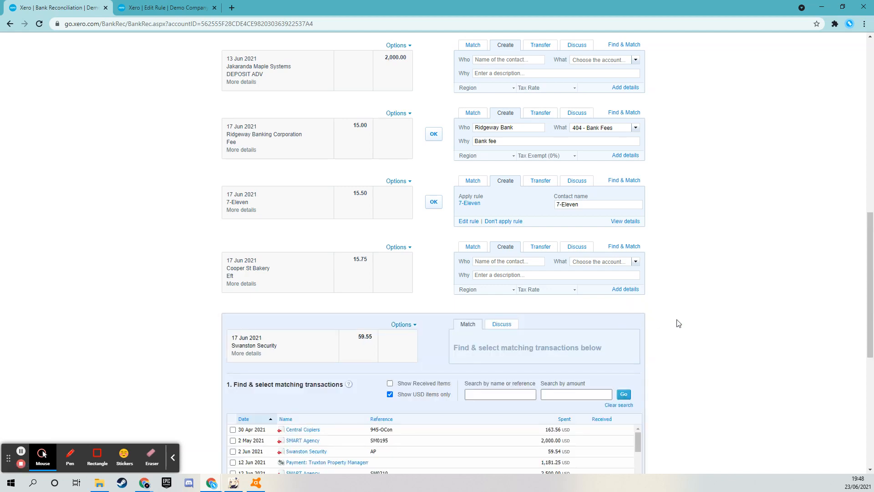
pyautogui.scroll(-2, 683, 323)
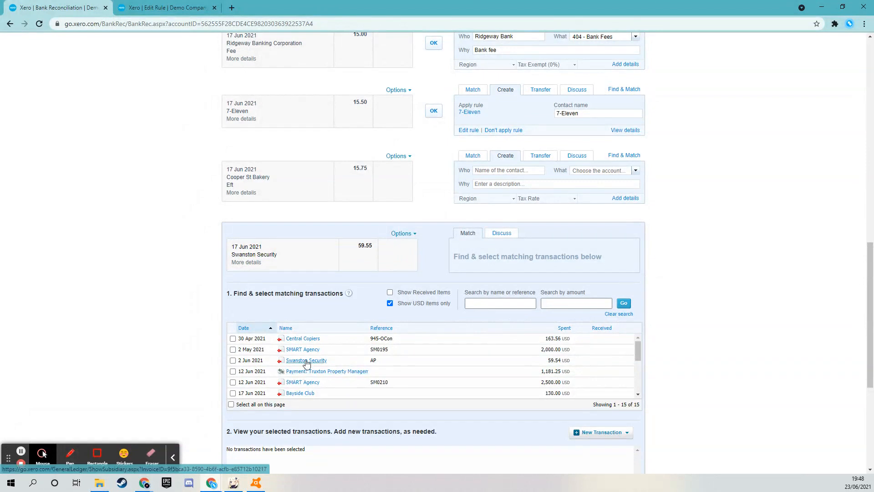
pyautogui.click(497, 305)
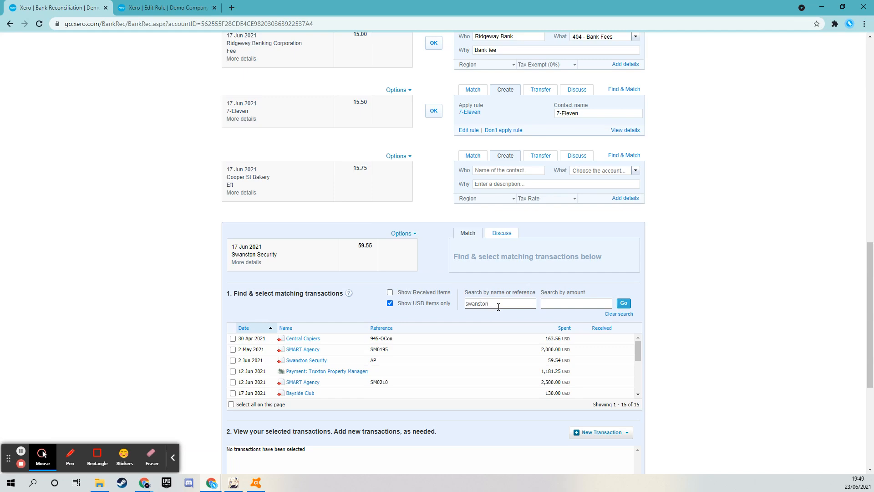
pyautogui.click(623, 304)
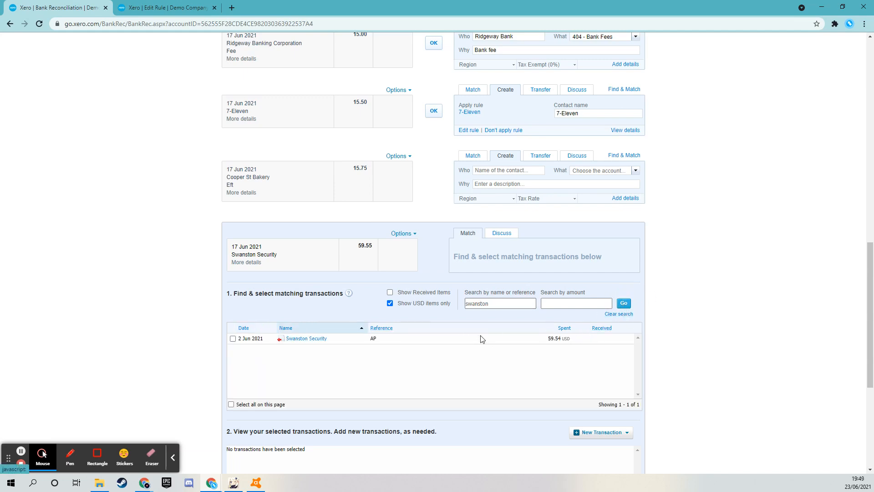
pyautogui.scroll(-1, 261, 301)
pyautogui.click(233, 293)
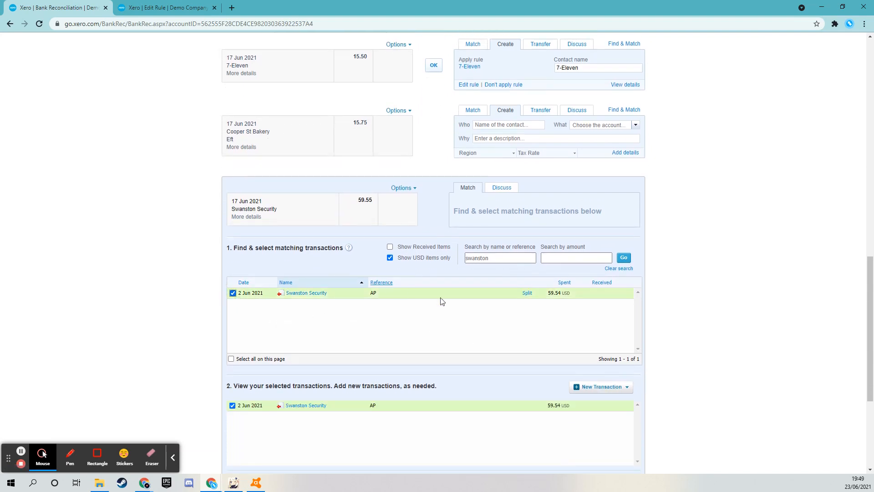
# Try adding a Bank Fee adjustment to the Swanston Security match, and cancel the matching without reconciling.
pyautogui.scroll(-3, 698, 325)
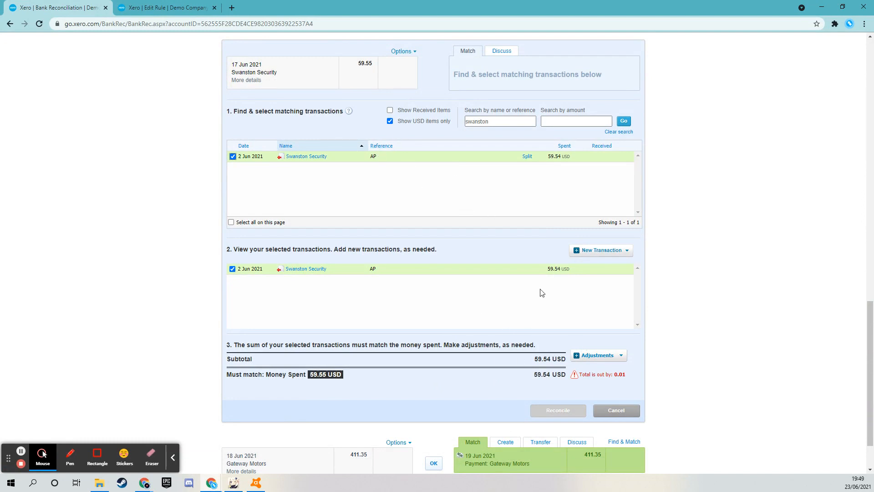
pyautogui.click(622, 357)
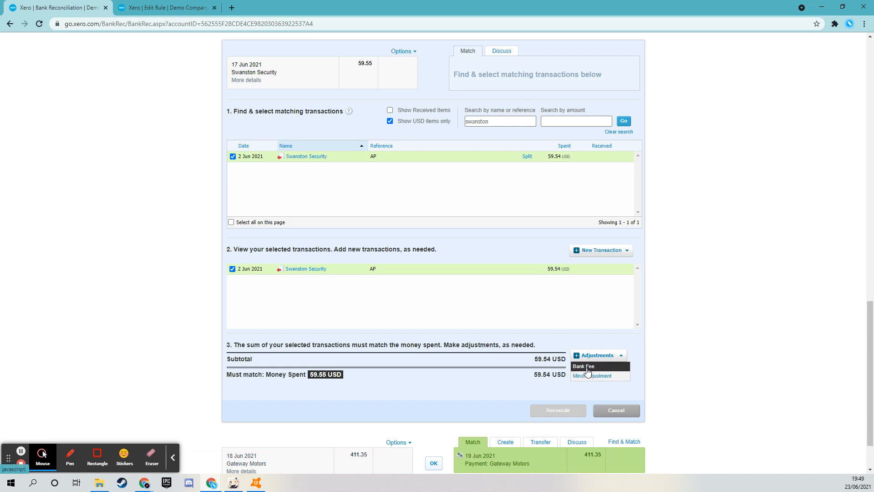
pyautogui.click(586, 367)
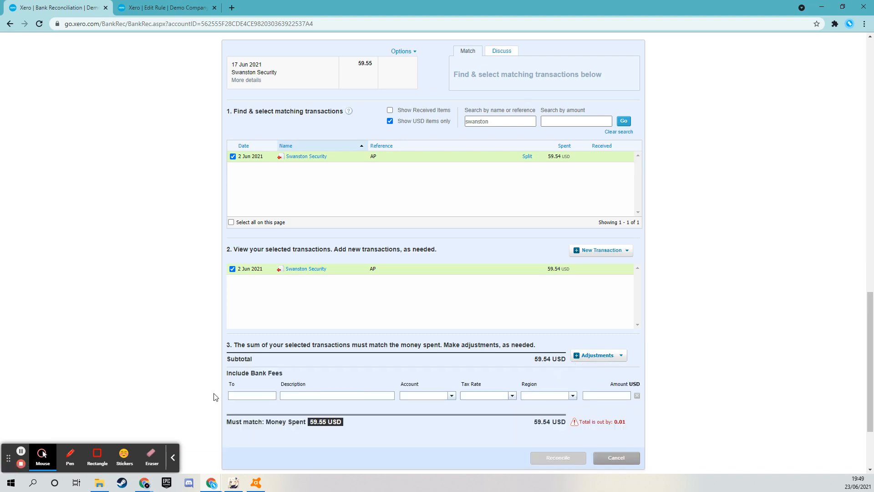
pyautogui.click(242, 395)
pyautogui.click(314, 393)
pyautogui.click(419, 398)
pyautogui.click(616, 458)
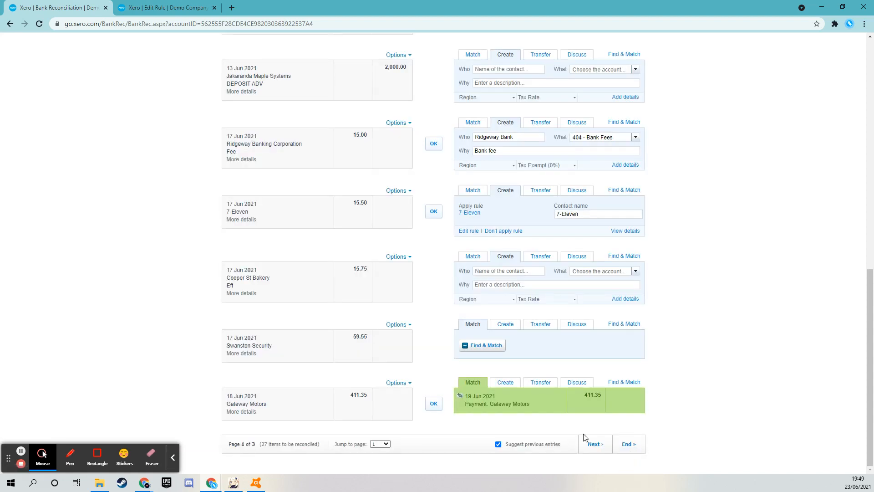
pyautogui.scroll(6, 611, 242)
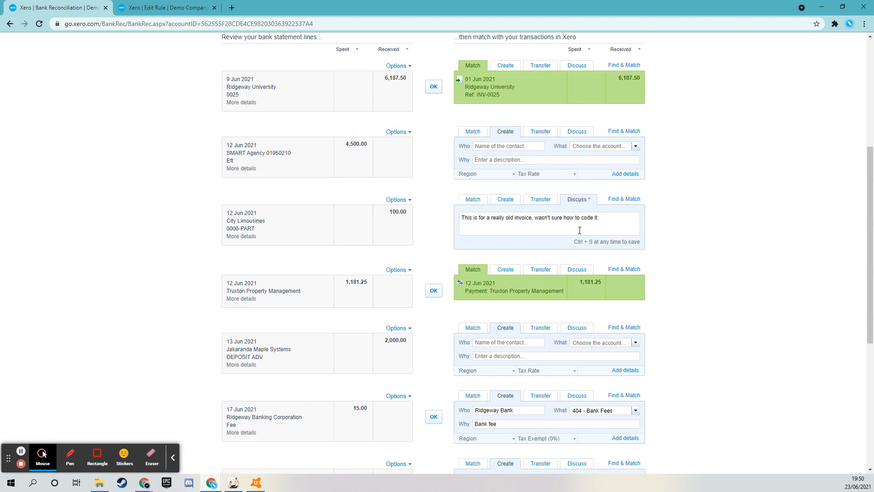
pyautogui.scroll(-4, 638, 305)
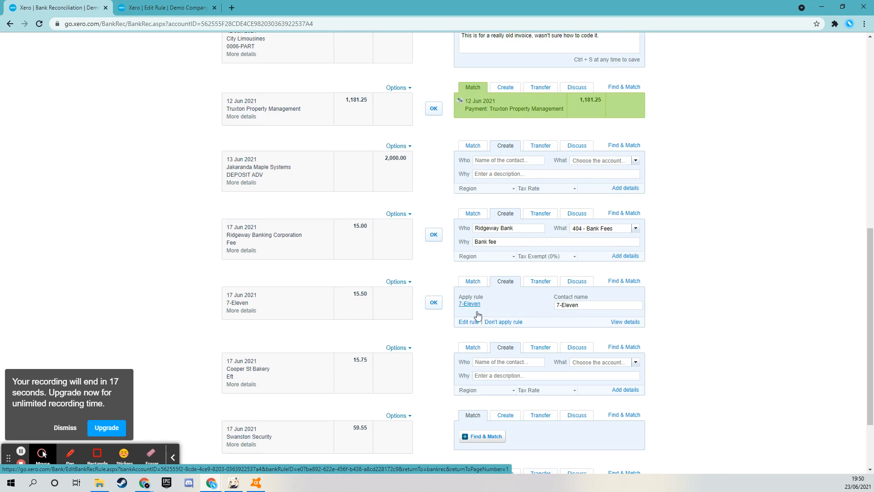
pyautogui.scroll(2, 640, 248)
pyautogui.scroll(2, 640, 252)
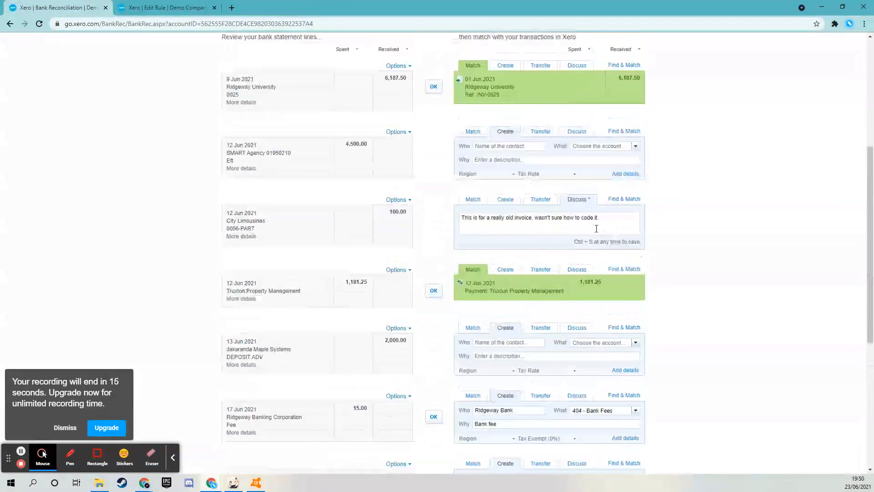